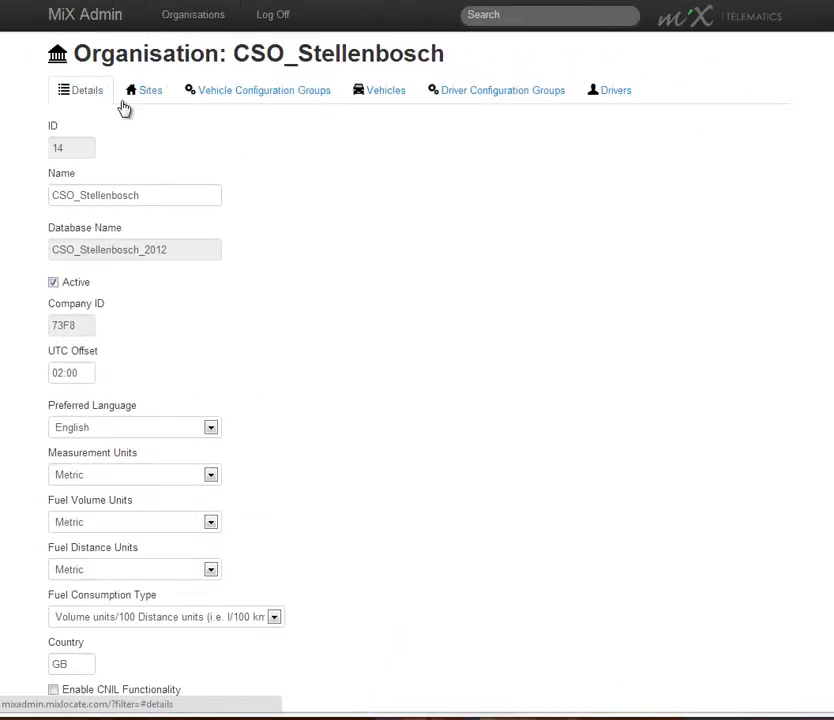
- Browse the CSO_Stellenbosch organisation's sites, vehicle configuration groups, vehicles, and drivers
{"action": "left_click", "coordinate": [147, 98]}
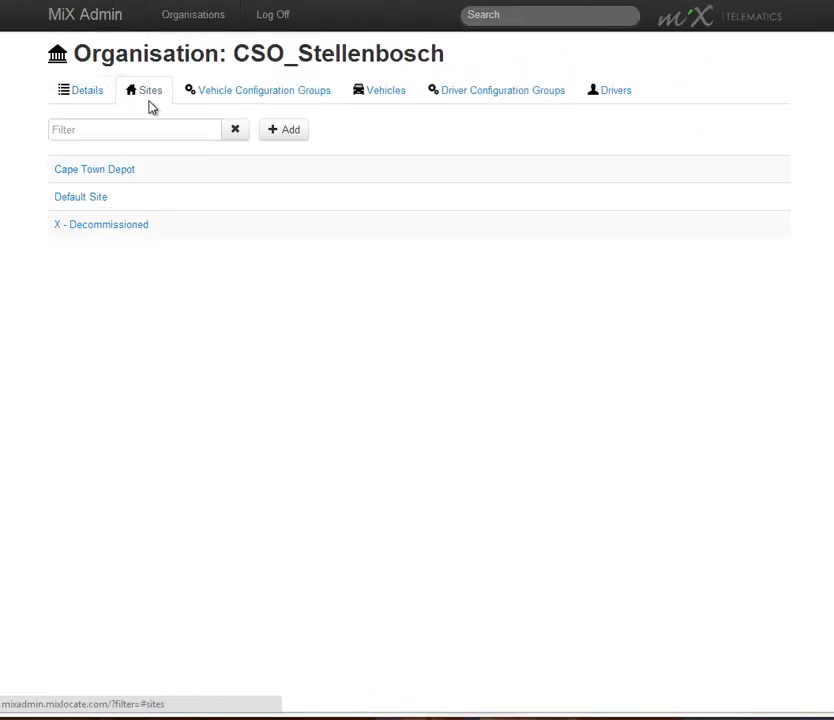
{"action": "left_click", "coordinate": [261, 104]}
{"action": "left_click", "coordinate": [401, 103]}
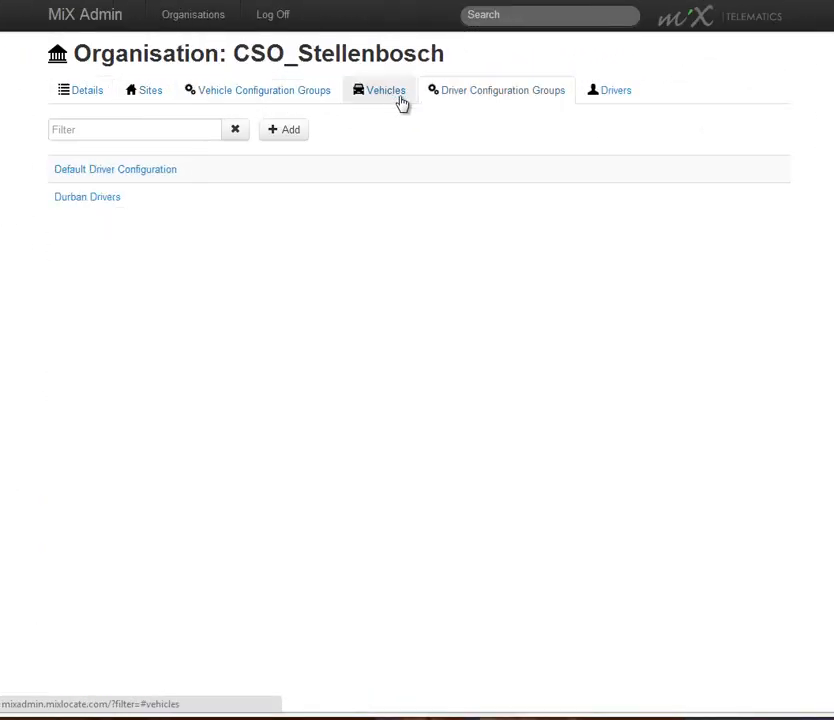
{"action": "left_click", "coordinate": [615, 91]}
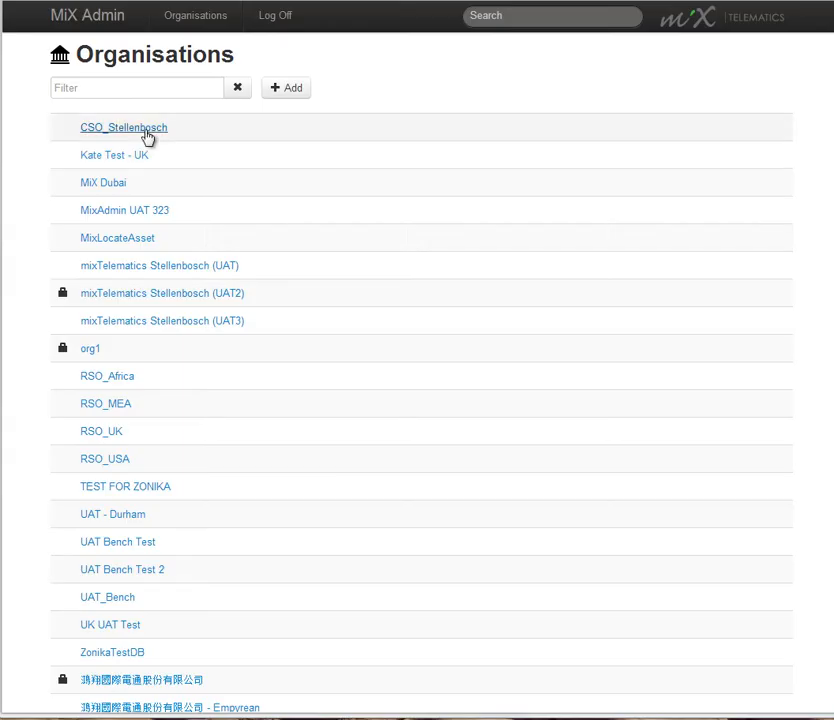
- Open the CSO_Stellenbosch organisation, review its details including the fuel volume unit options, and save them
{"action": "left_click", "coordinate": [146, 131]}
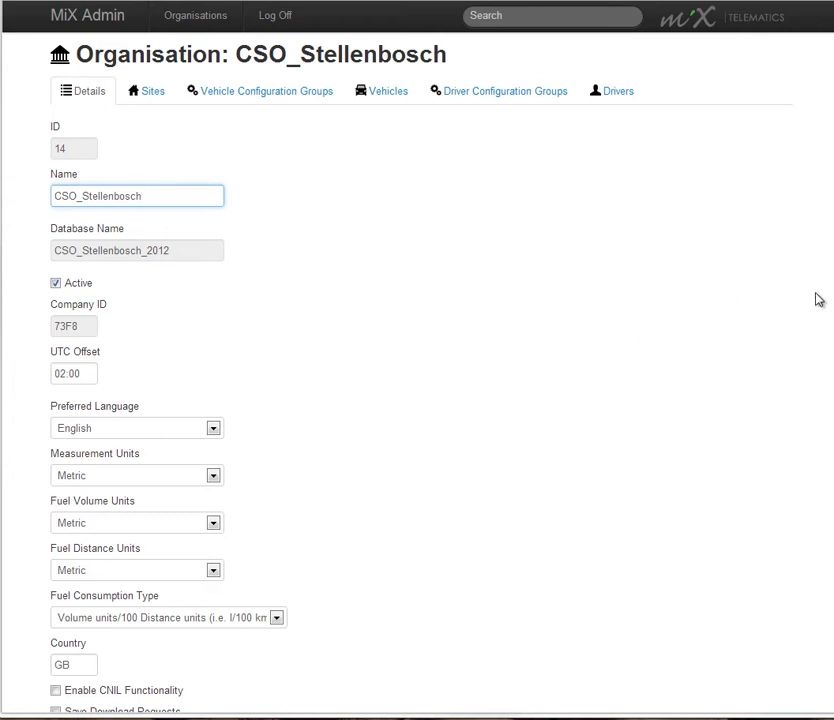
{"action": "scroll", "coordinate": [417, 370], "scroll_direction": "down", "scroll_amount": 2}
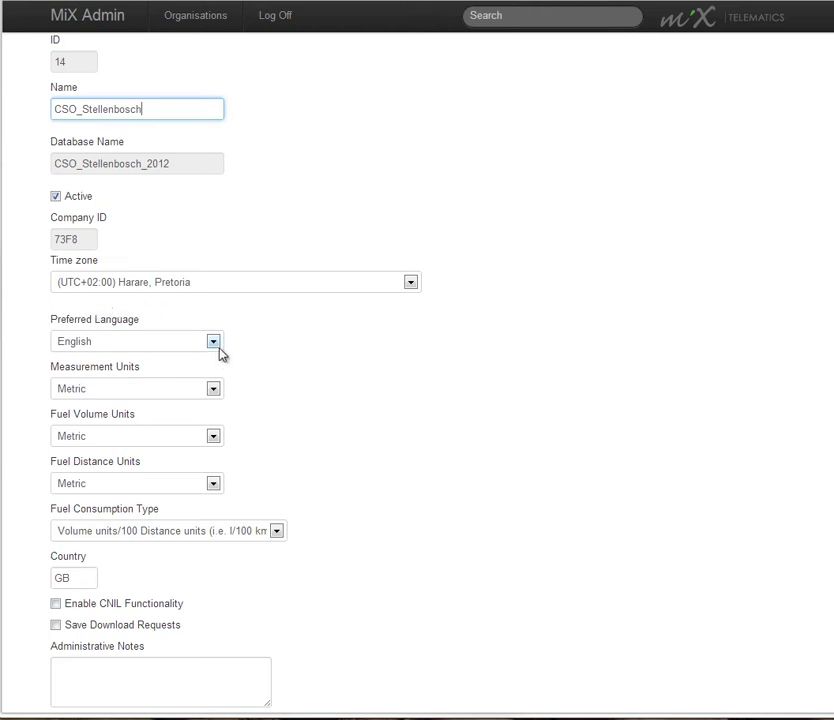
{"action": "left_click", "coordinate": [217, 440]}
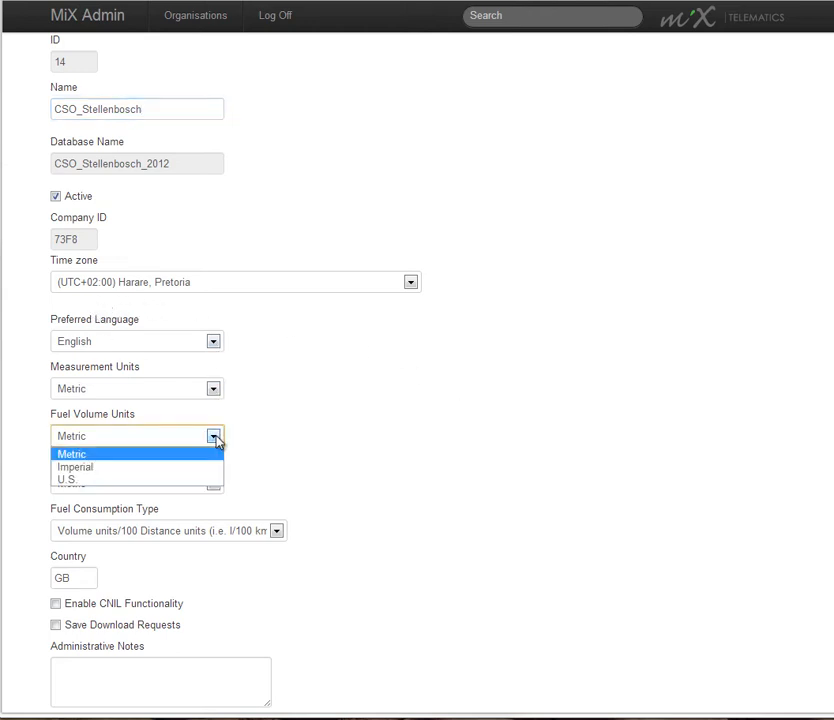
{"action": "left_click", "coordinate": [217, 440]}
{"action": "scroll", "coordinate": [417, 400], "scroll_direction": "down", "scroll_amount": 1}
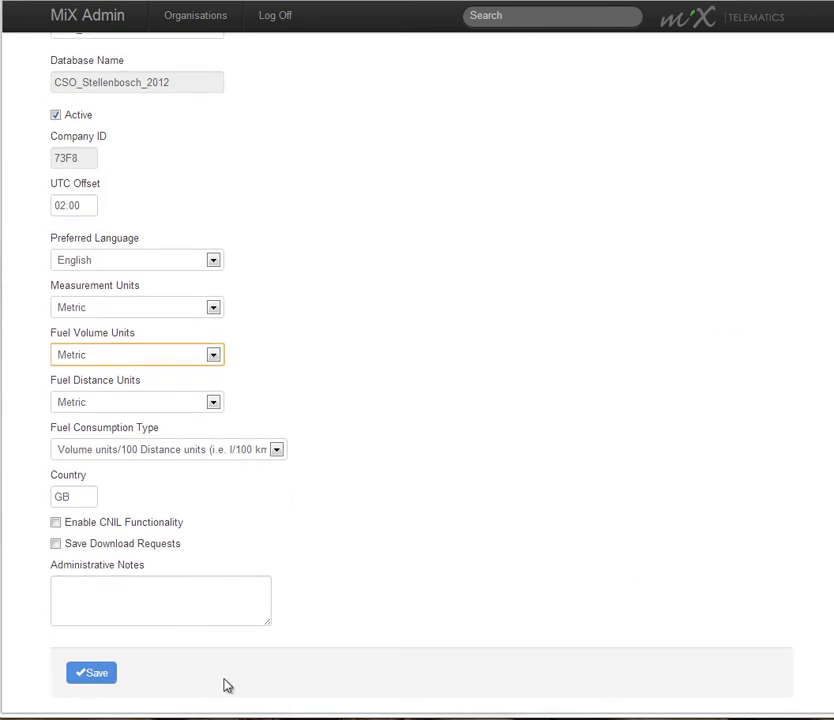
{"action": "left_click", "coordinate": [97, 673]}
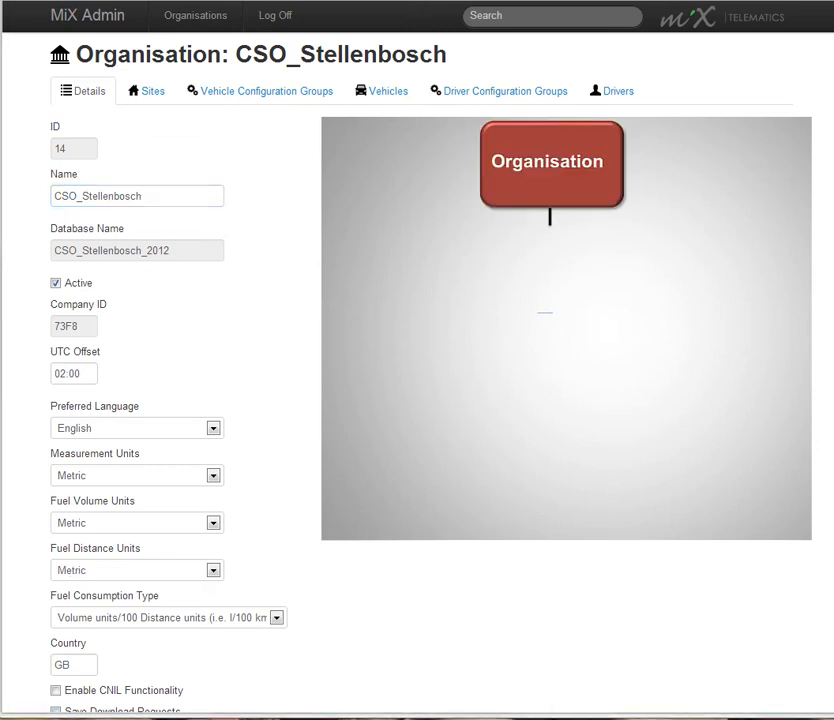
- Add a new site to the organisation and name it Cape Town Depot
{"action": "left_click", "coordinate": [145, 93]}
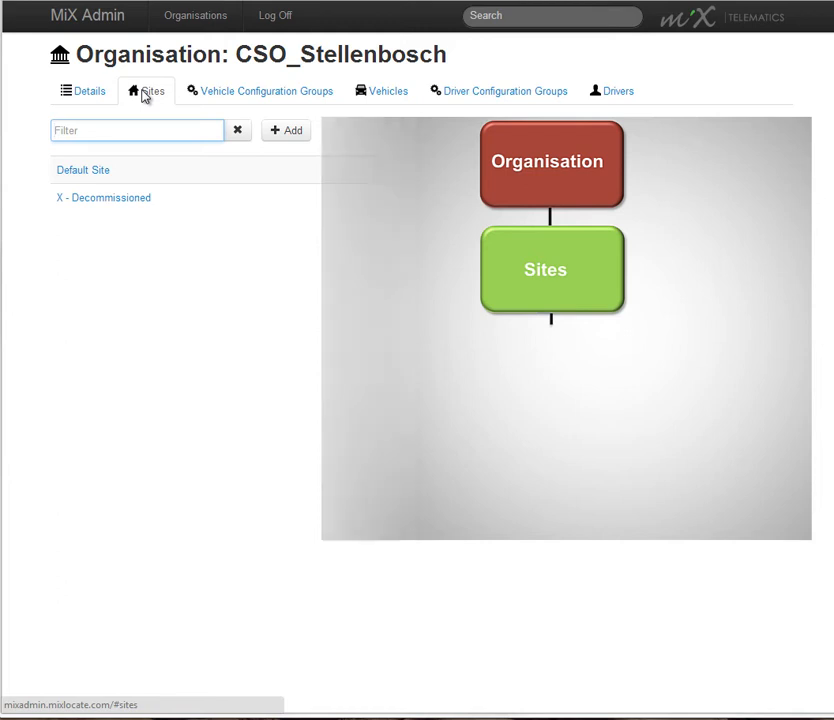
{"action": "left_click", "coordinate": [289, 133]}
{"action": "left_click", "coordinate": [179, 179]}
{"action": "type", "text": "Cape Town Depot"}
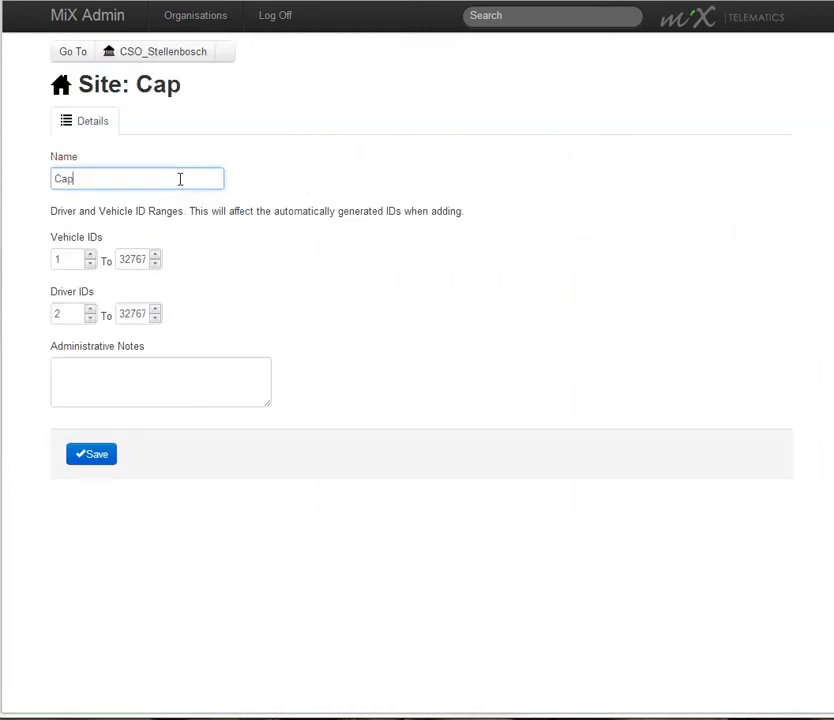
- Set both the vehicle ID and driver ID ranges of the new site to 22000 to 23000 and save the site
{"action": "double_click", "coordinate": [64, 259]}
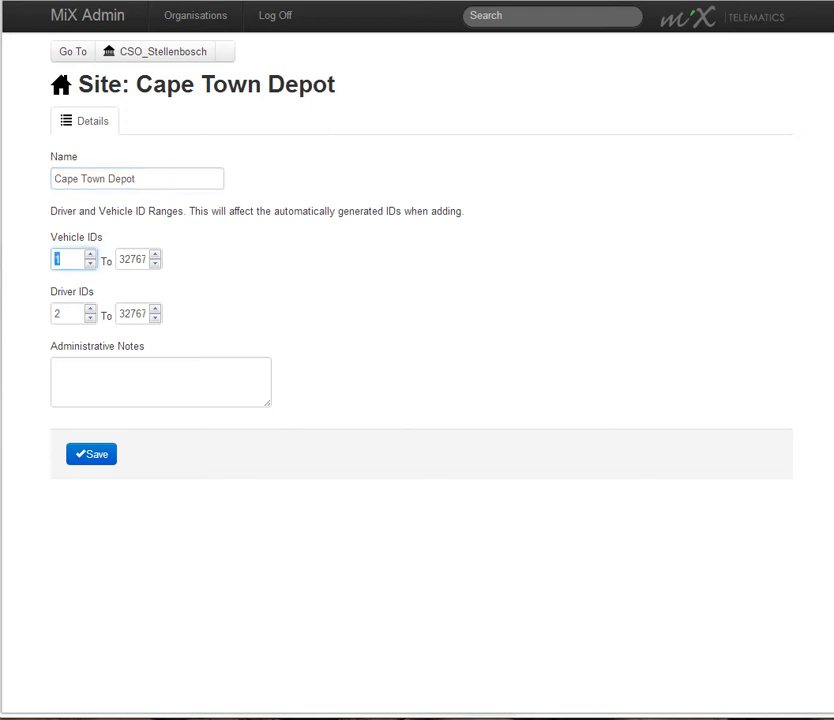
{"action": "type", "text": "22000"}
{"action": "key", "text": "Tab"}
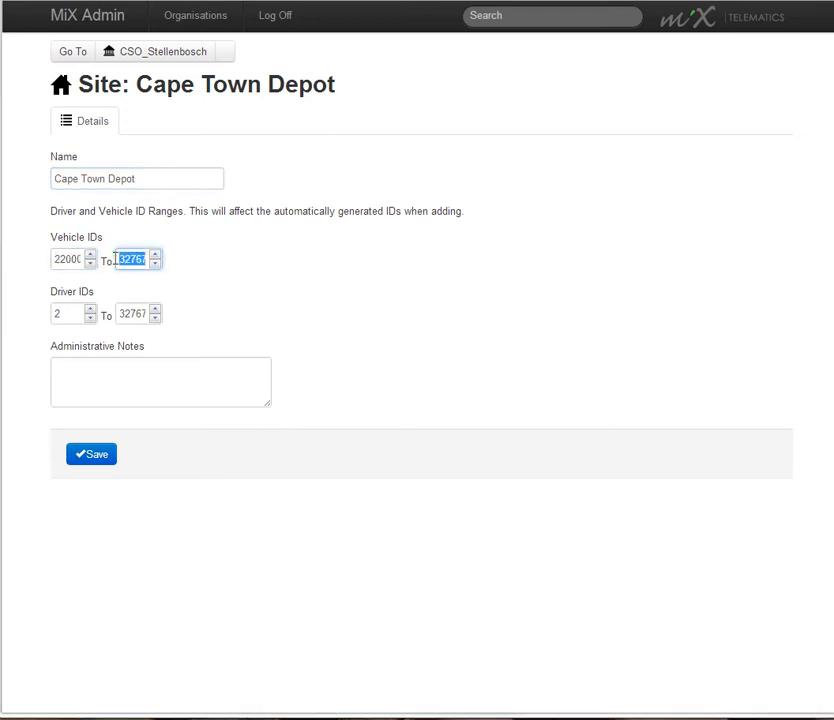
{"action": "type", "text": "23000"}
{"action": "left_click", "coordinate": [62, 314]}
{"action": "type", "text": "2"}
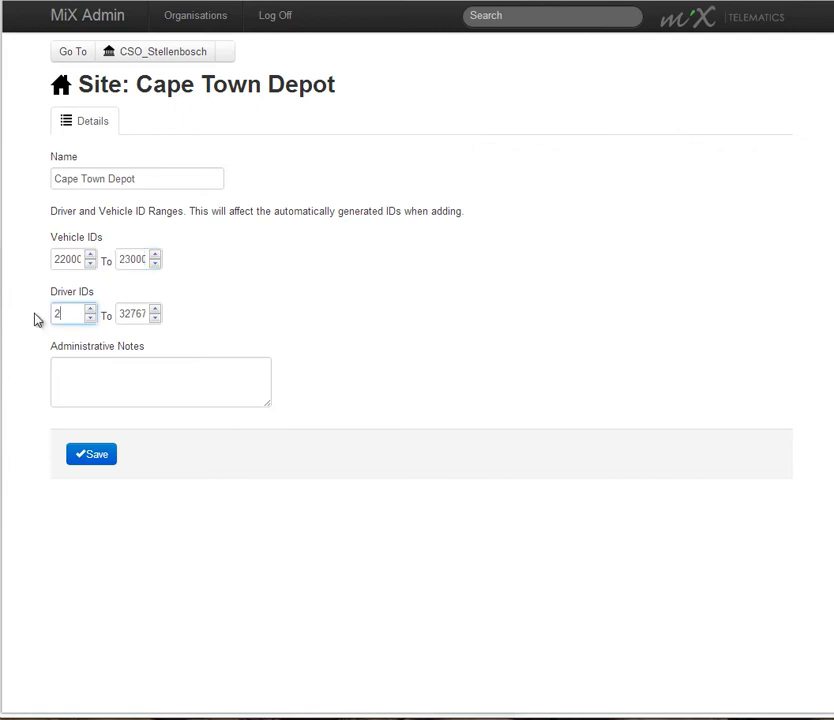
{"action": "type", "text": "2000"}
{"action": "double_click", "coordinate": [138, 314]}
{"action": "type", "text": "23000"}
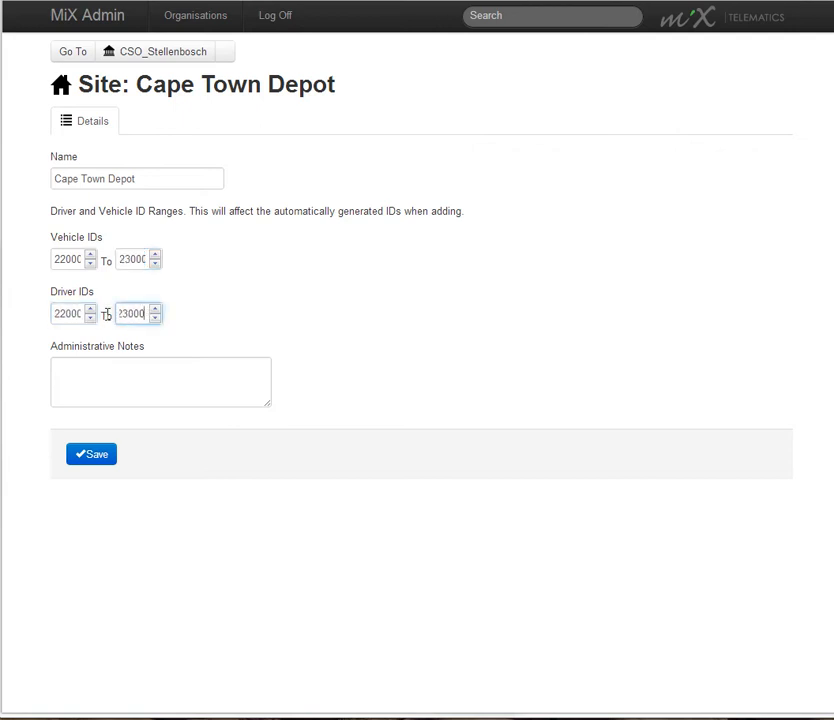
{"action": "left_click", "coordinate": [89, 455]}
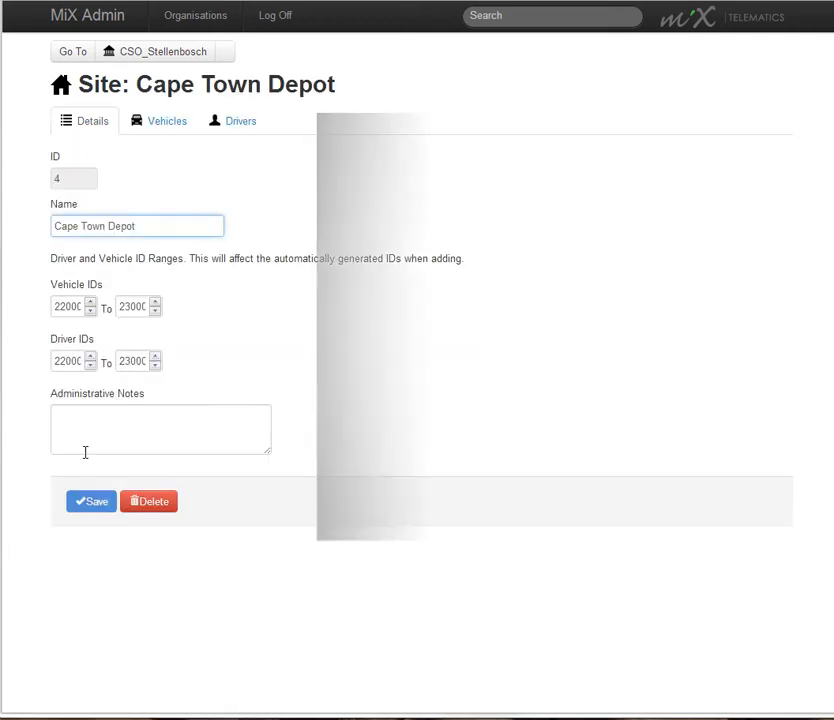
- Add and save a vehicle configuration group named Mercedes Trucks that allows driver access to new vehicles added to the system
{"action": "left_click", "coordinate": [160, 51]}
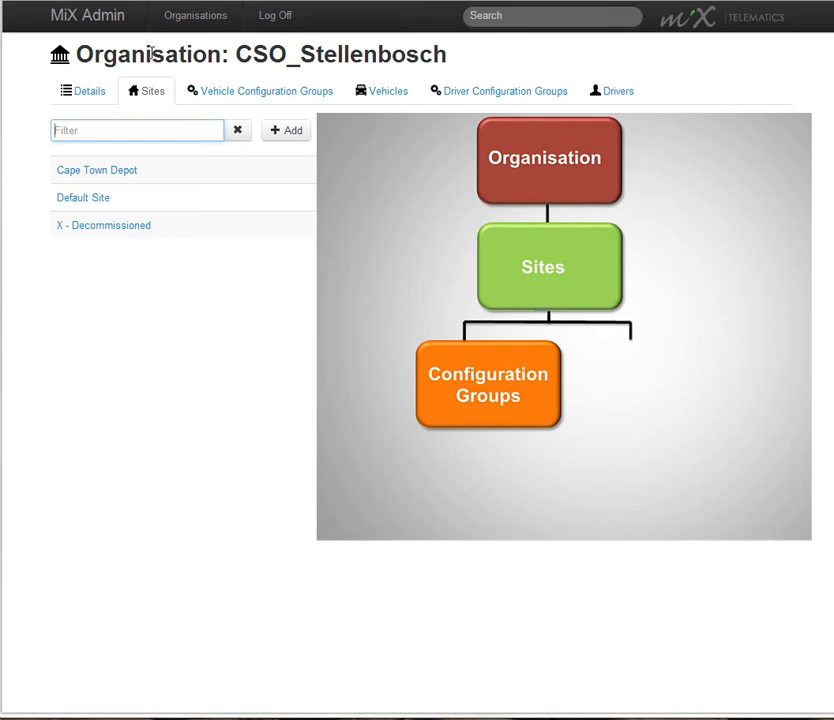
{"action": "left_click", "coordinate": [267, 98]}
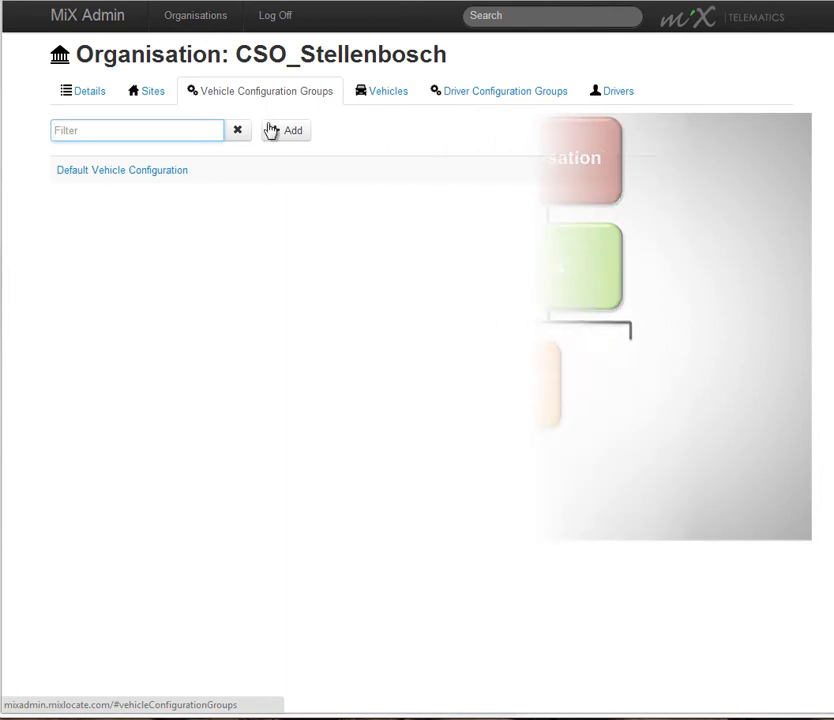
{"action": "left_click", "coordinate": [275, 136]}
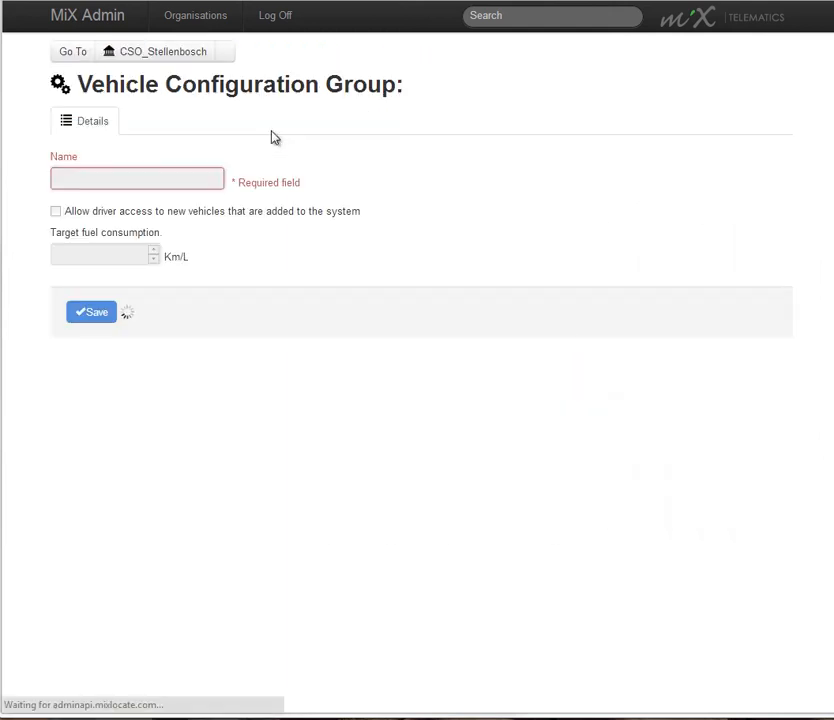
{"action": "left_click", "coordinate": [163, 182]}
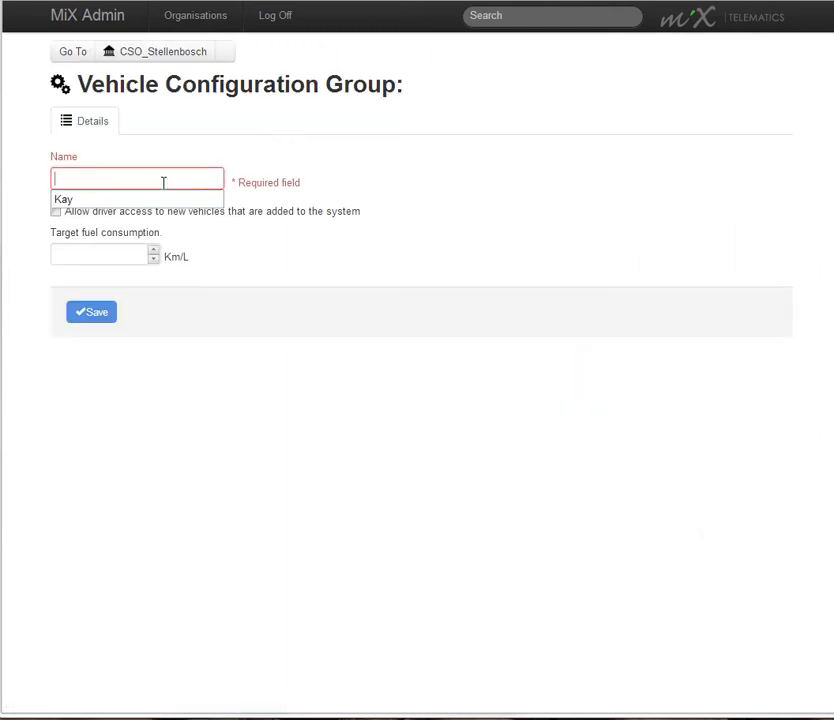
{"action": "type", "text": "Mercedes Trucks"}
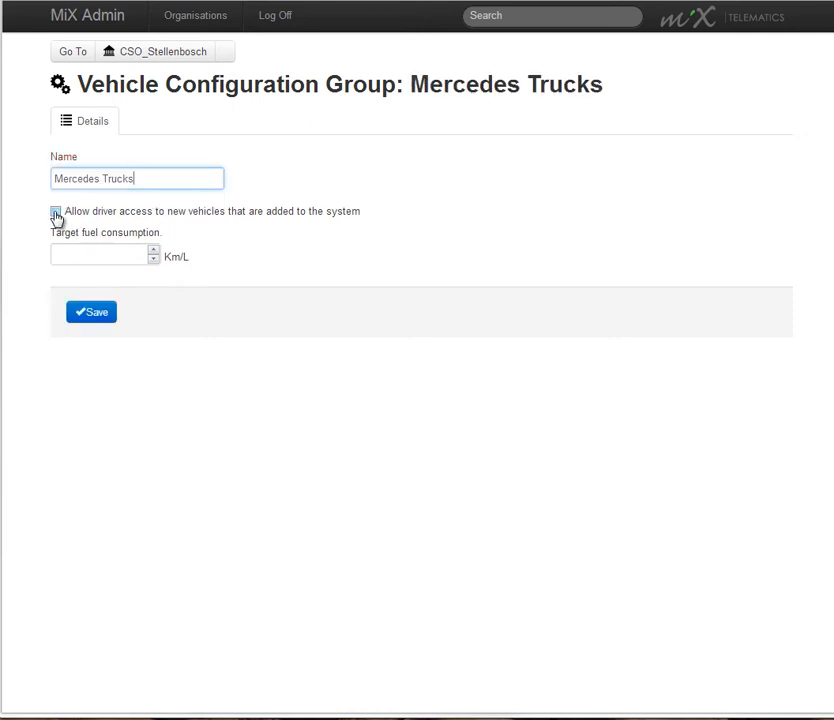
{"action": "left_click", "coordinate": [55, 213]}
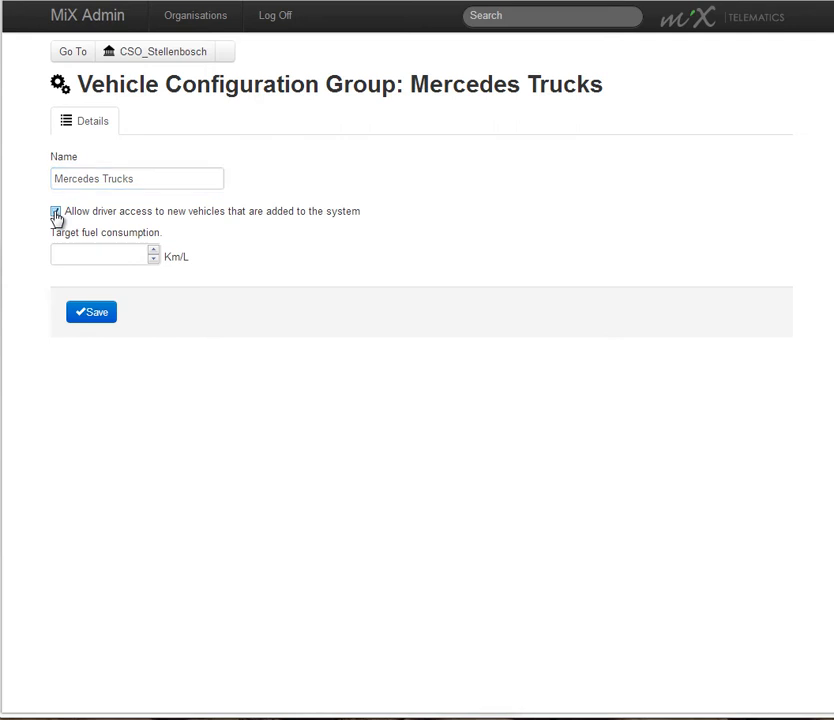
{"action": "left_click", "coordinate": [80, 314]}
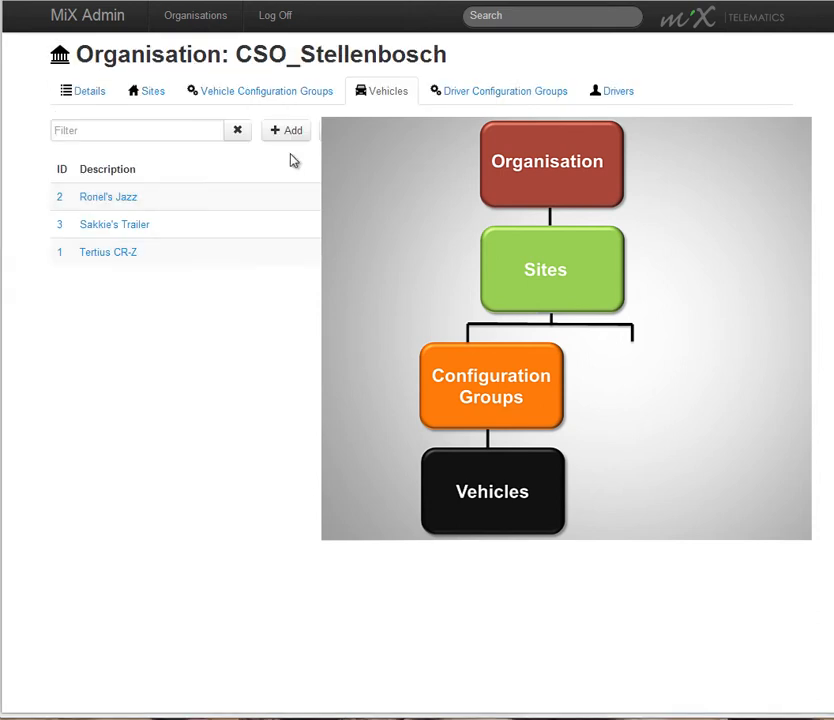
- Start a new vehicle in the organisation with the Truck icon and the AT 1340 wired trailer unit type
{"action": "left_click", "coordinate": [291, 138]}
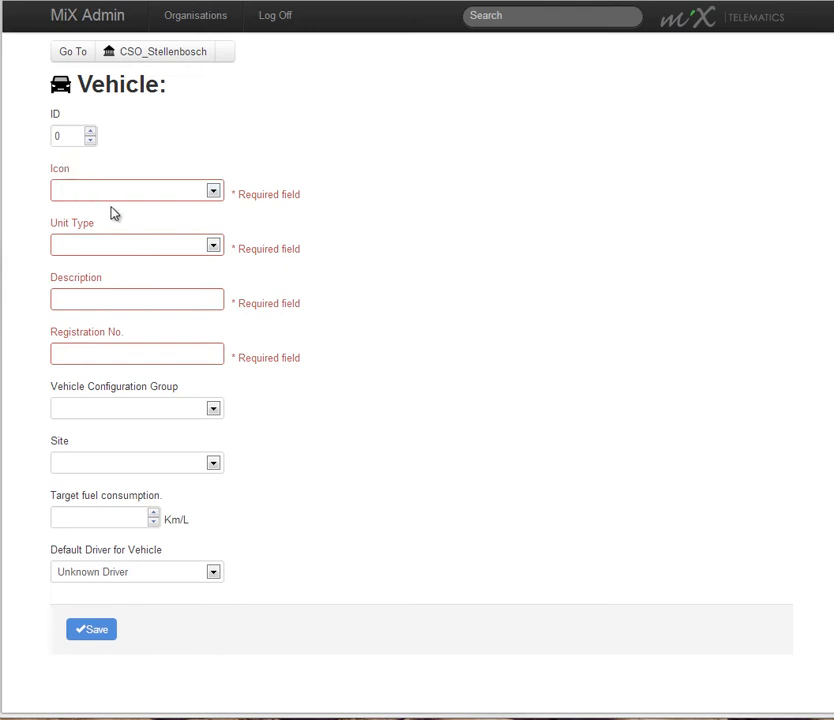
{"action": "left_click", "coordinate": [213, 192]}
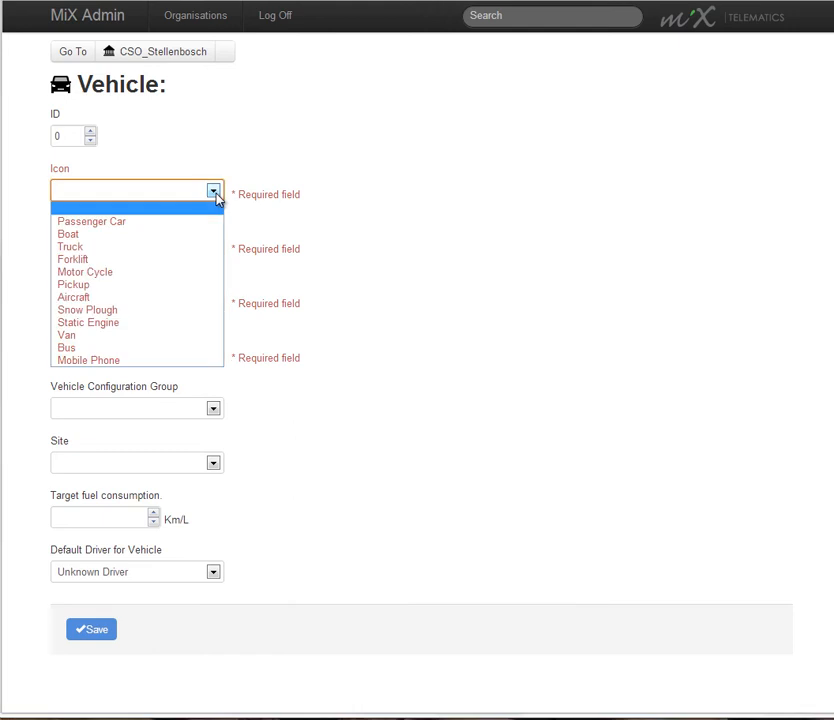
{"action": "left_click", "coordinate": [205, 246]}
{"action": "left_click", "coordinate": [201, 249]}
{"action": "left_click", "coordinate": [213, 271]}
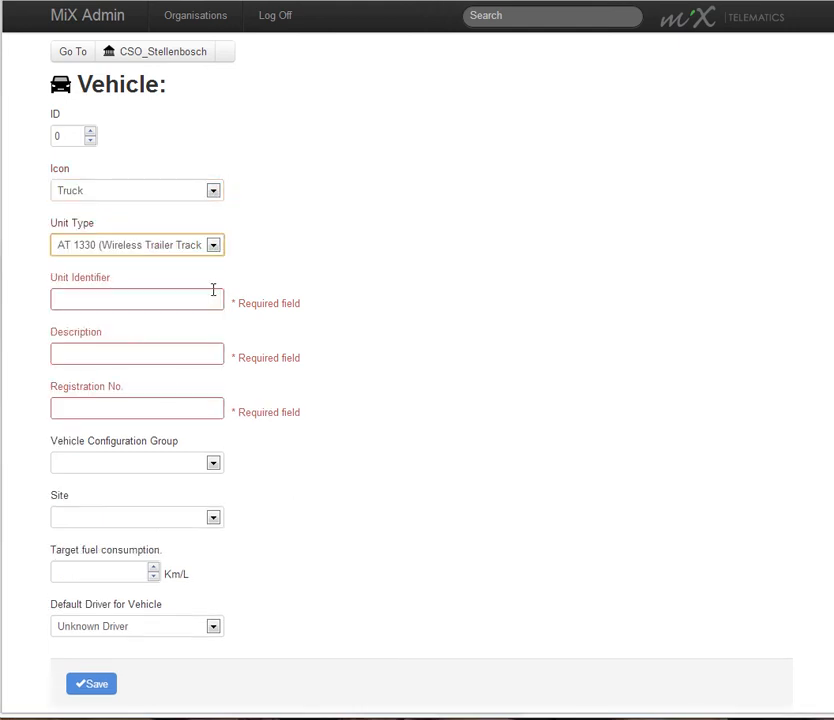
{"action": "key", "text": "Down"}
- Enter unit identifier 3358998, the description Mercedes Truck 3, and the vehicle's registration number
{"action": "left_click", "coordinate": [115, 291]}
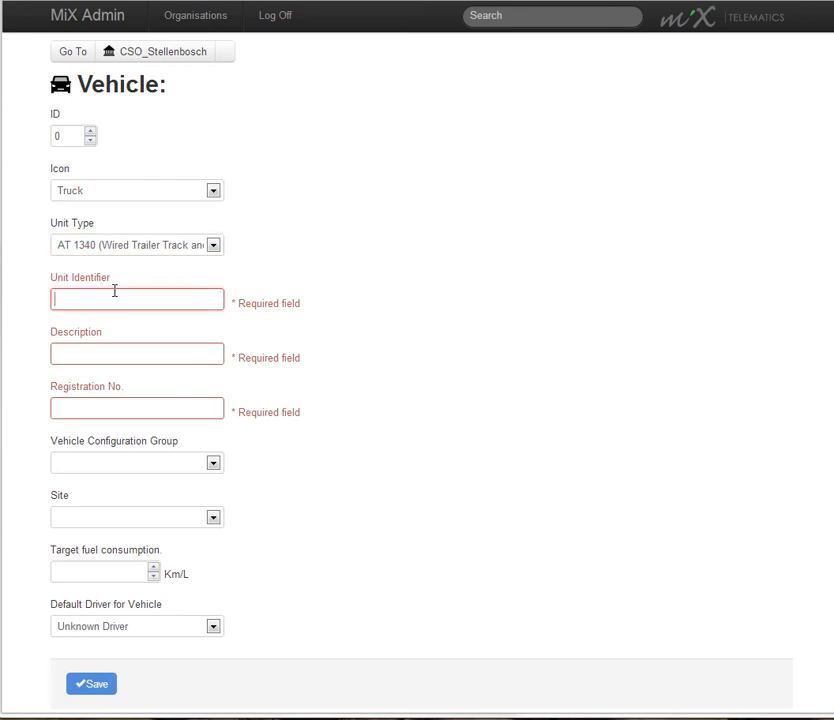
{"action": "type", "text": "3358998"}
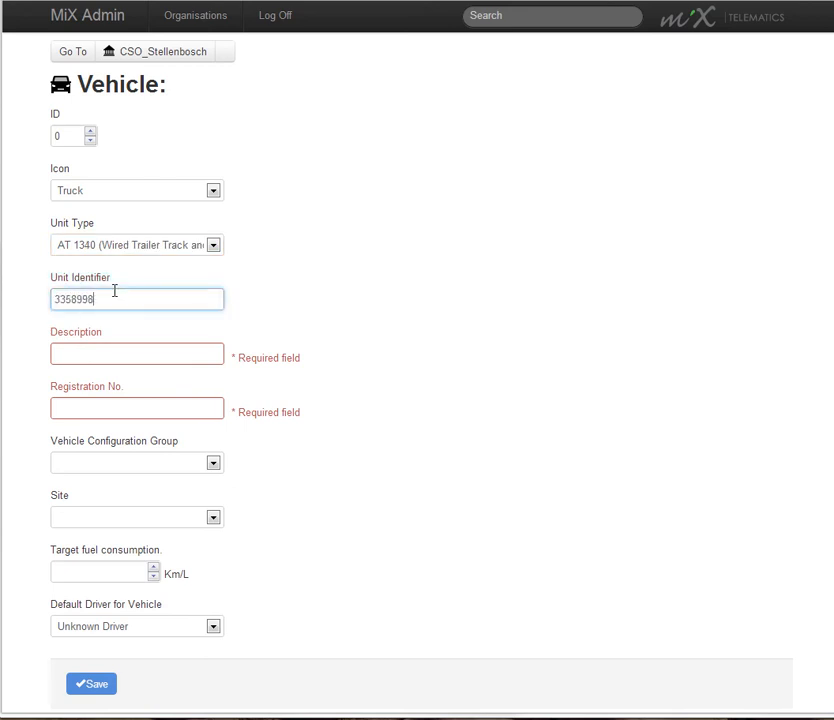
{"action": "left_click", "coordinate": [110, 352]}
{"action": "type", "text": "Mercedes Truck 3"}
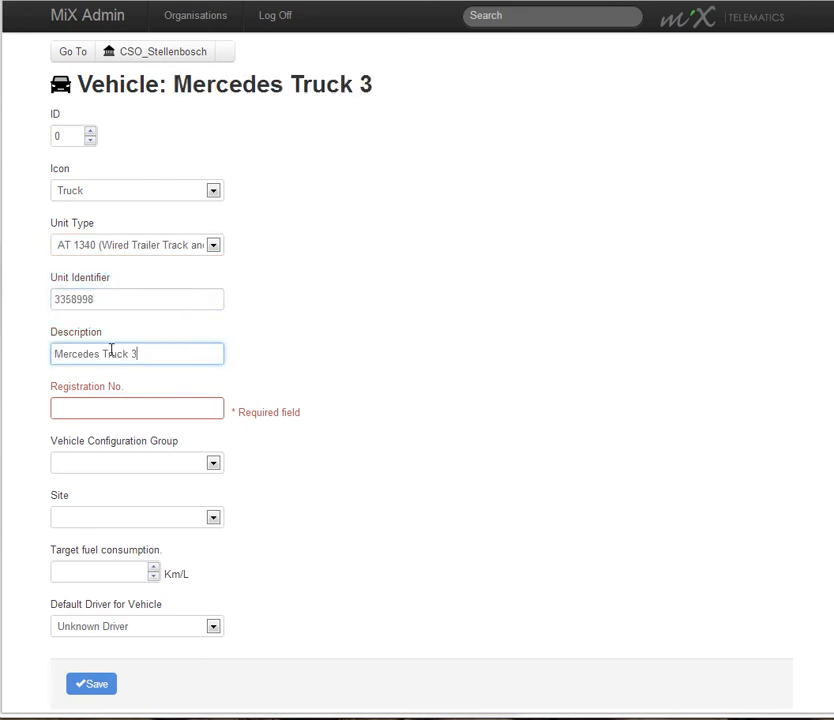
{"action": "key", "text": "Tab"}
{"action": "type", "text": "CY 335689"}
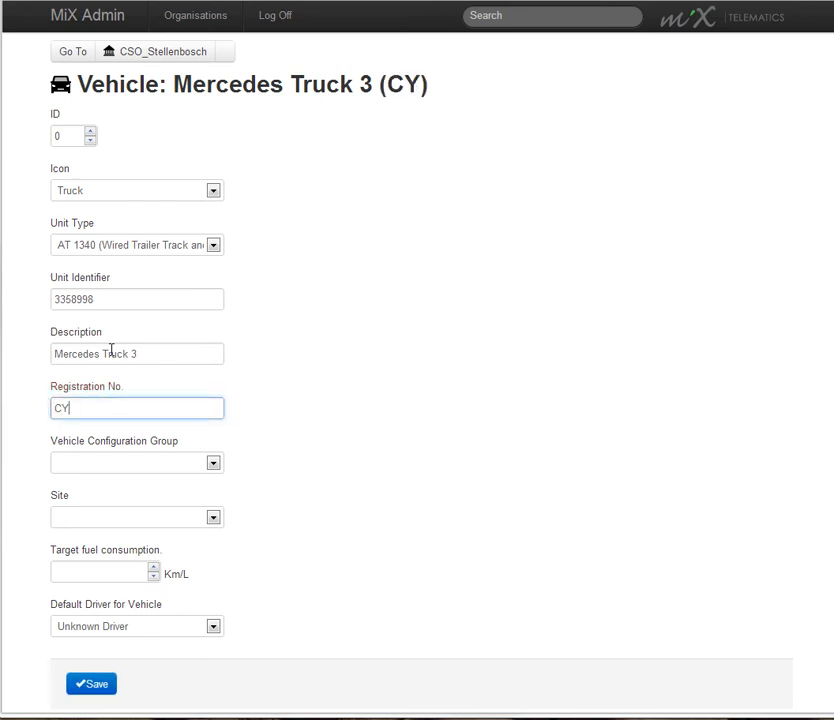
- Assign the vehicle to the Mercedes Trucks configuration group and the Cape Town Depot site, and save it
{"action": "left_click", "coordinate": [214, 463]}
{"action": "left_click", "coordinate": [176, 500]}
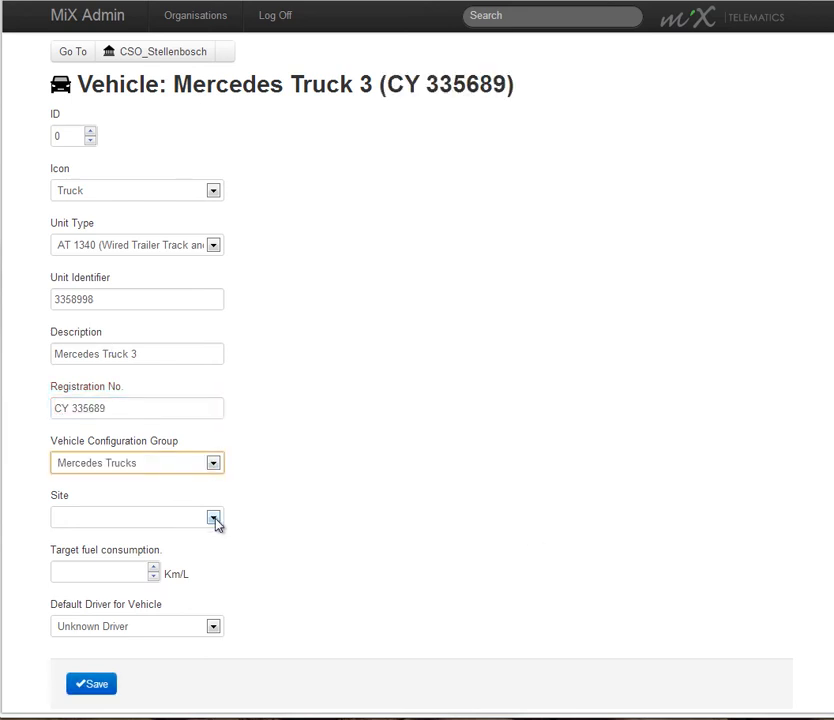
{"action": "left_click", "coordinate": [214, 518]}
{"action": "left_click", "coordinate": [214, 544]}
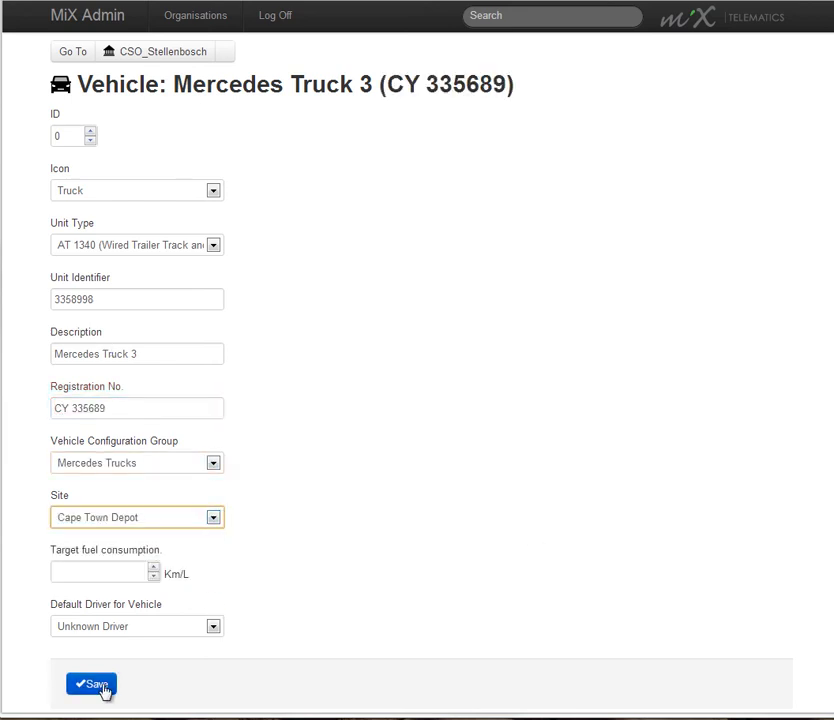
{"action": "left_click", "coordinate": [100, 684]}
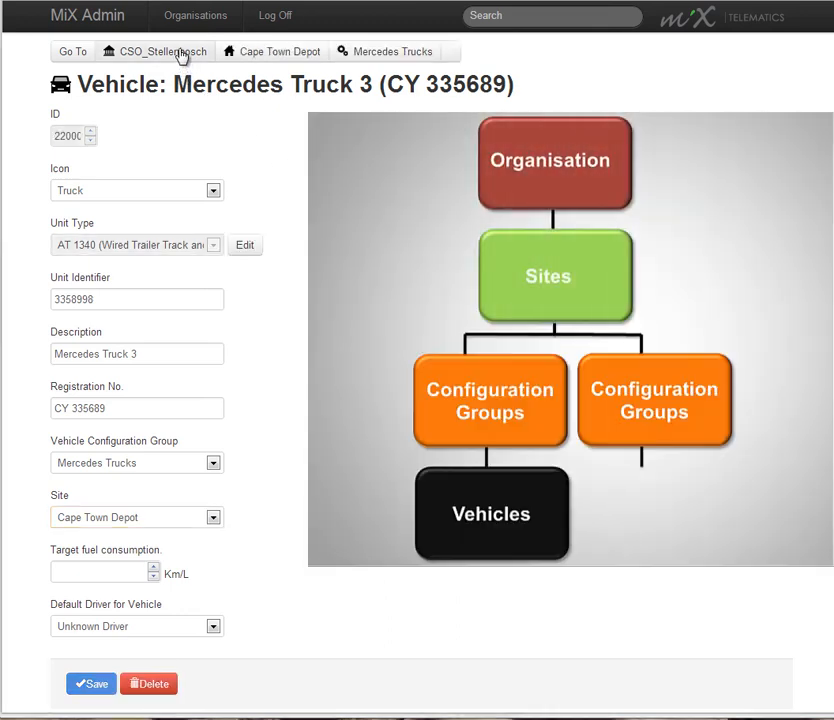
- Start a new driver configuration group in the CSO_Stellenbosch organisation and name it Durban Drivers
{"action": "left_click", "coordinate": [181, 52]}
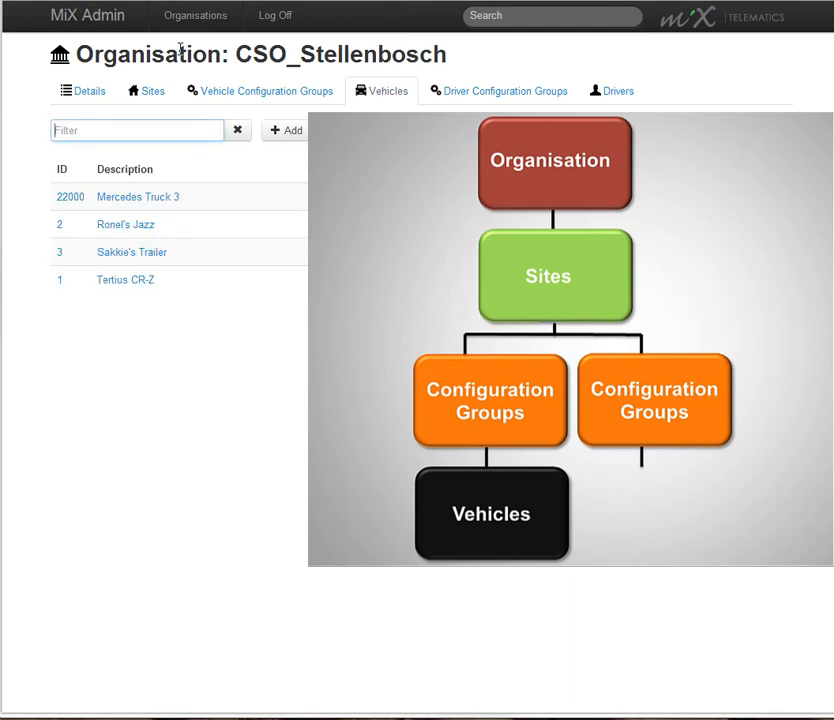
{"action": "left_click", "coordinate": [514, 97]}
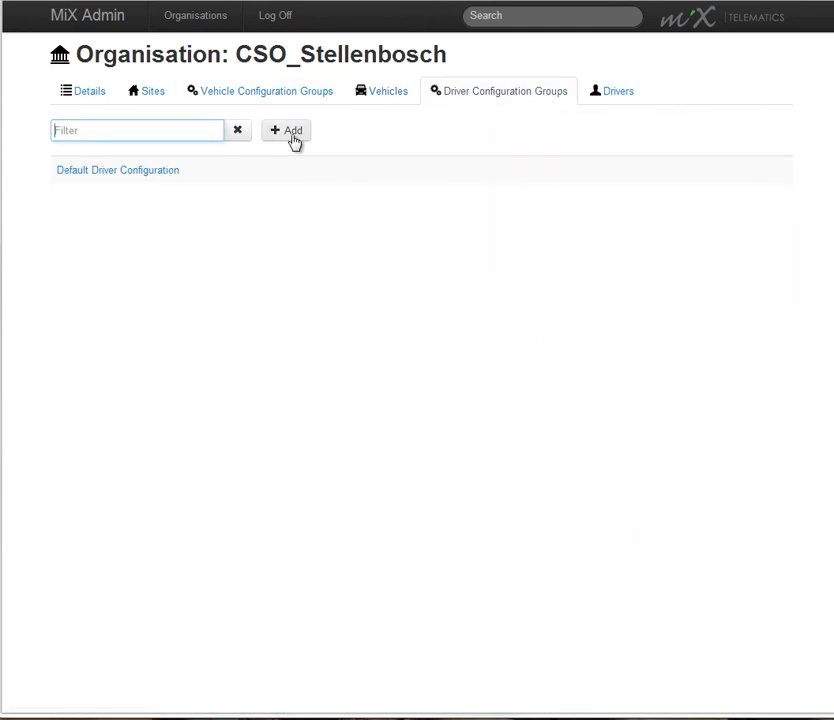
{"action": "left_click", "coordinate": [290, 132]}
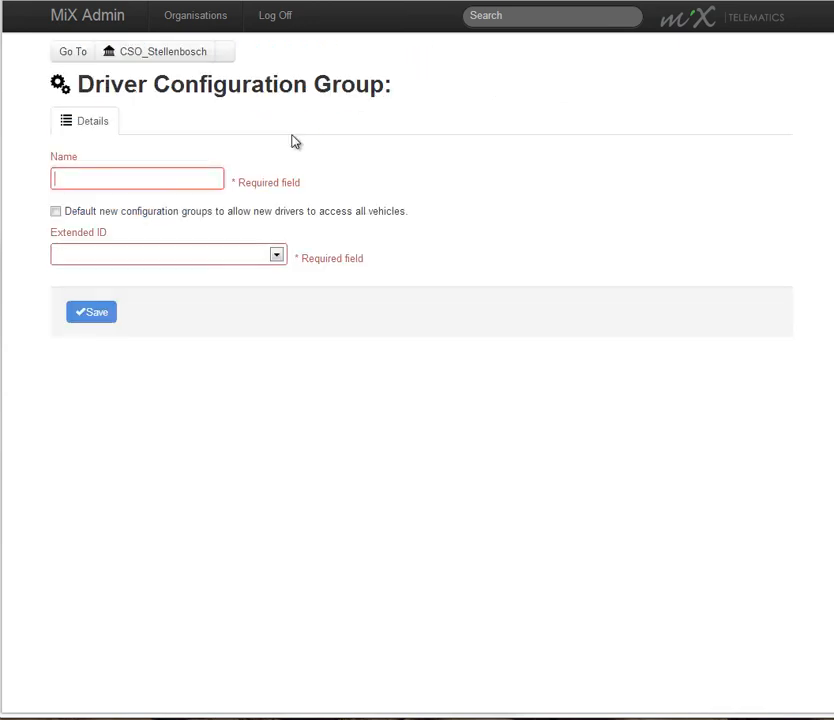
{"action": "left_click", "coordinate": [211, 174]}
{"action": "type", "text": "Durban Drivers"}
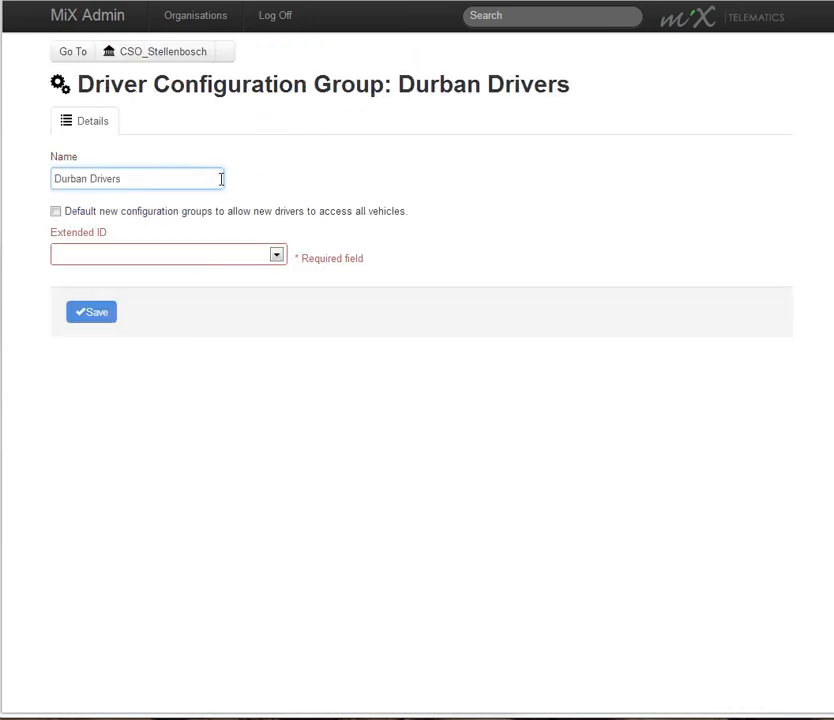
- Let new drivers access all vehicles by default, set the Extended ID to No identification cards used, and save the group
{"action": "left_click", "coordinate": [57, 213]}
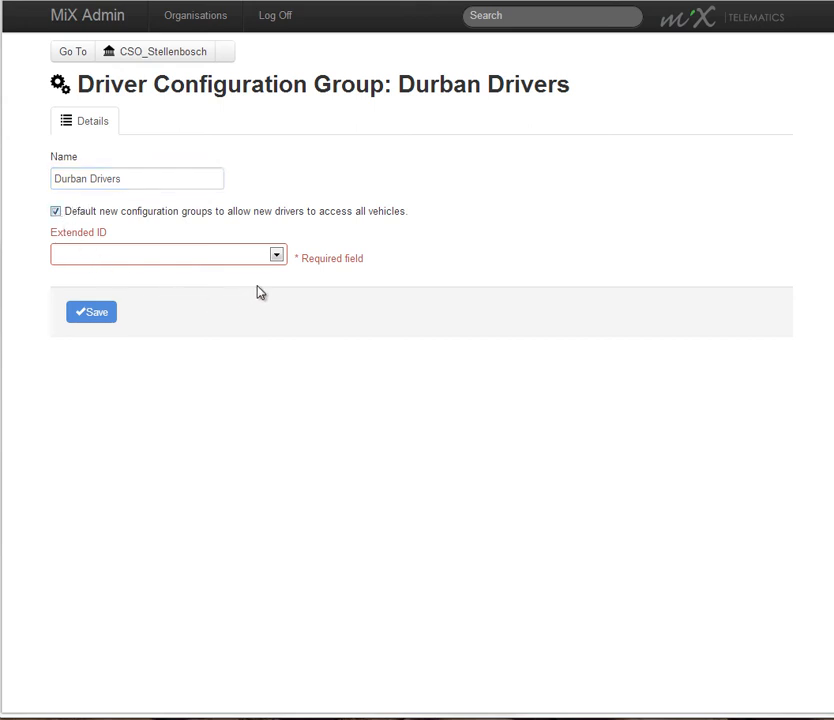
{"action": "left_click", "coordinate": [280, 257]}
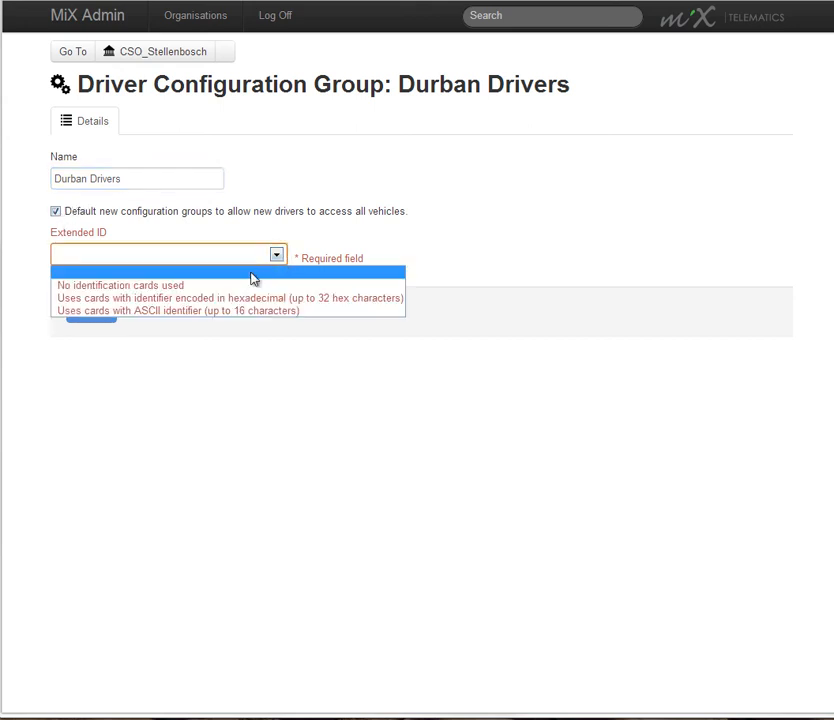
{"action": "left_click", "coordinate": [249, 287]}
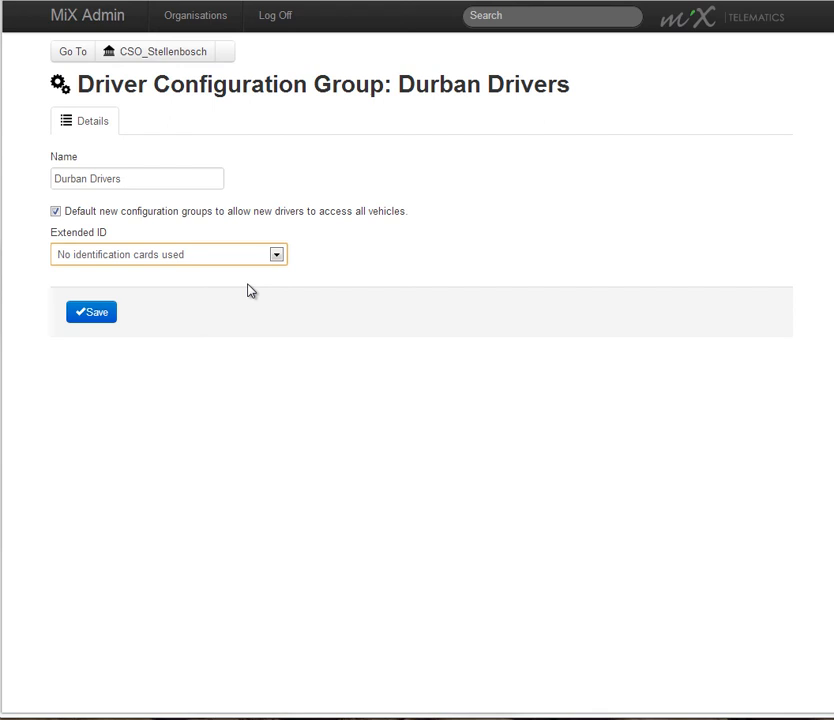
{"action": "left_click", "coordinate": [108, 314]}
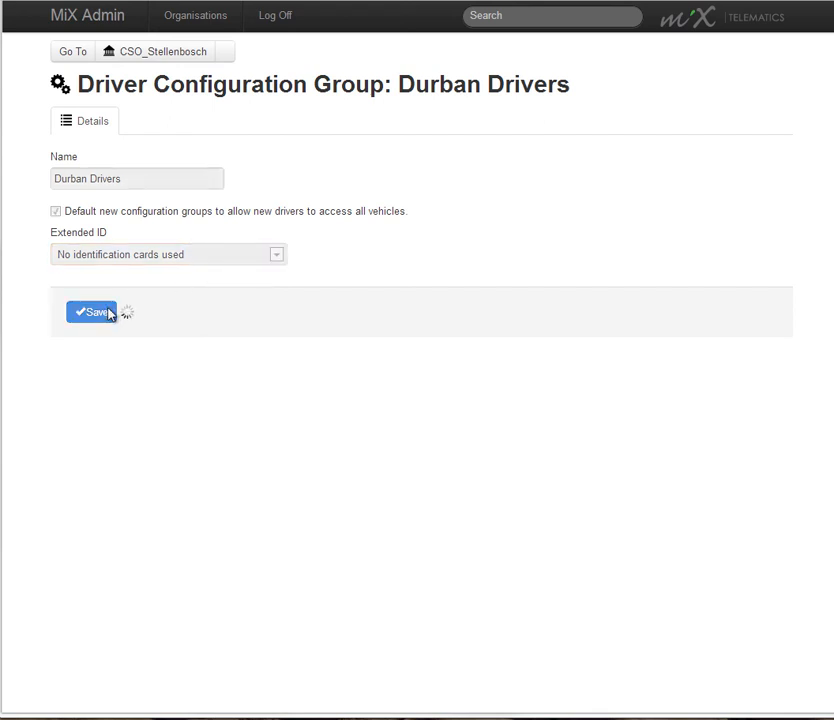
- Start a new driver in the organisation and enter the driver's name and employee number
{"action": "left_click", "coordinate": [612, 95]}
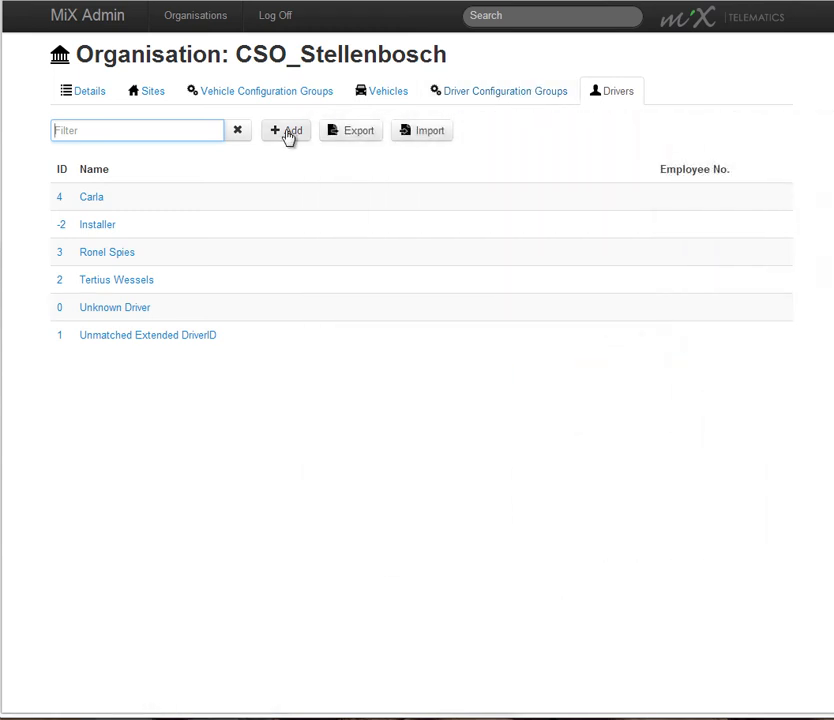
{"action": "left_click", "coordinate": [288, 134]}
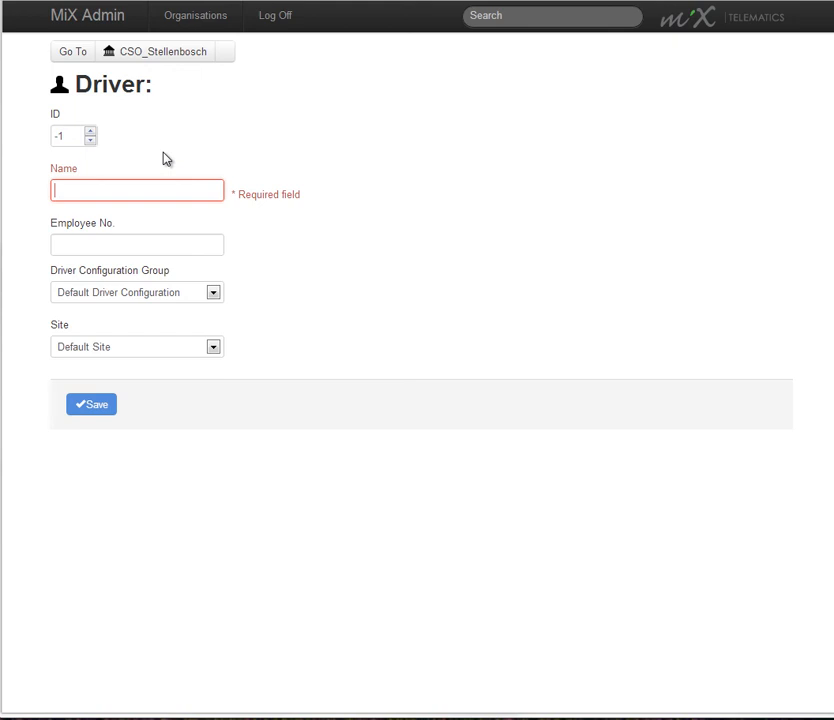
{"action": "left_click", "coordinate": [118, 190]}
{"action": "key", "text": "Down"}
{"action": "key", "text": "Tab"}
{"action": "type", "text": "00"}
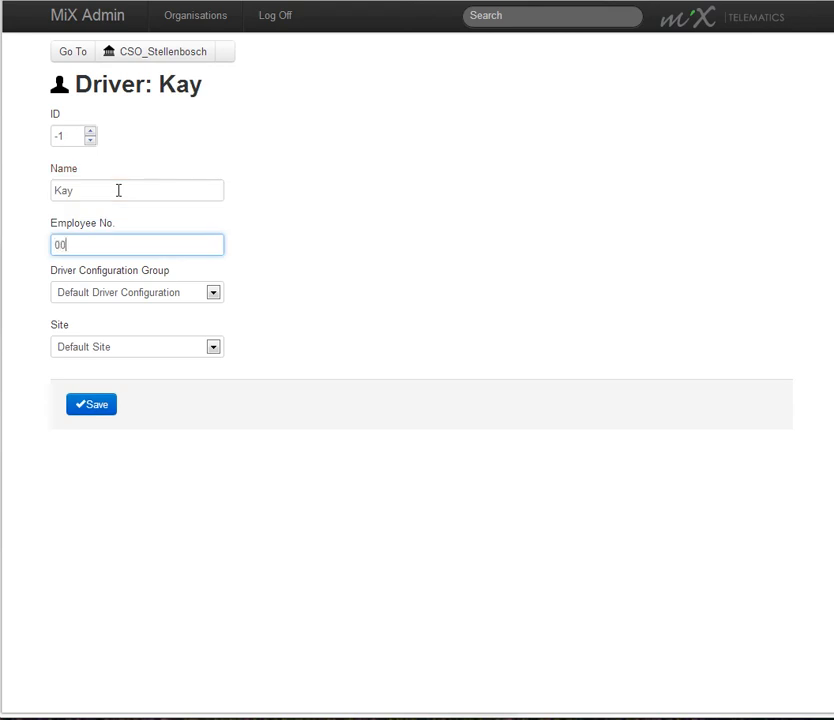
{"action": "type", "text": "0278"}
- Assign the driver to the Durban Drivers configuration group and open the list of sites
{"action": "left_click", "coordinate": [219, 298]}
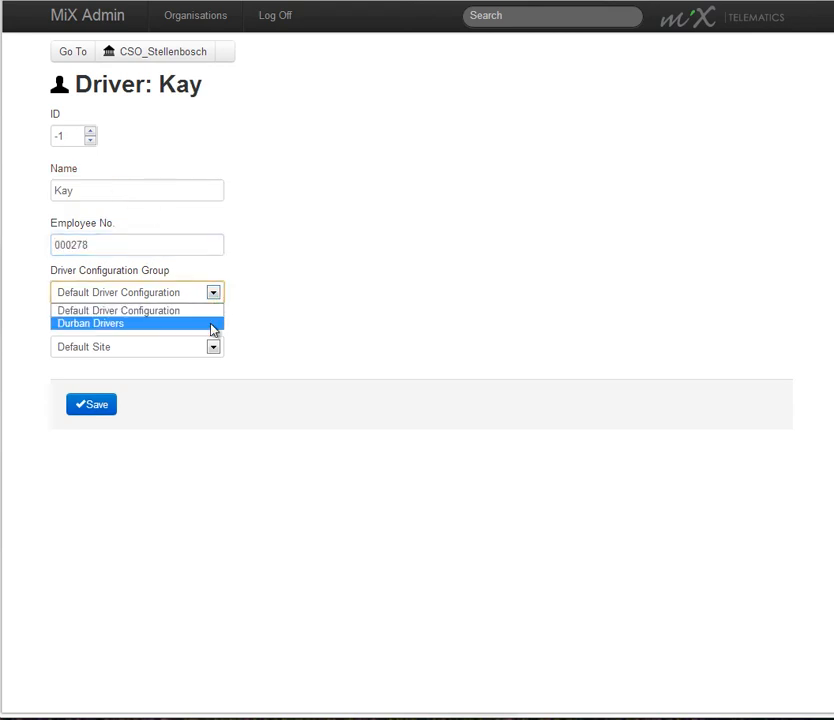
{"action": "left_click", "coordinate": [212, 322]}
{"action": "left_click", "coordinate": [214, 348]}
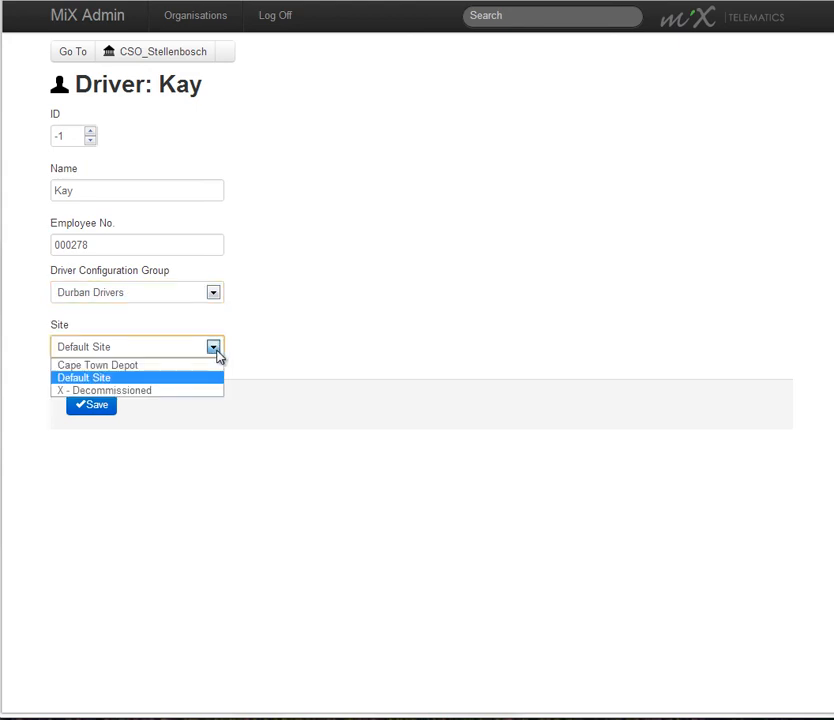